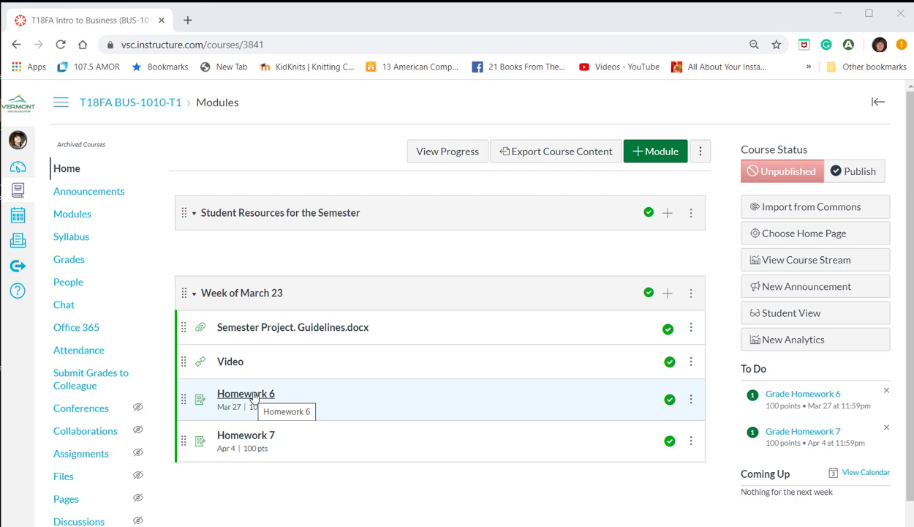
Open Homework 6 from the Week of March 23 module in SpeedGrader and examine the student's written submission
{"action": "left_click", "coordinate": [253, 395]}
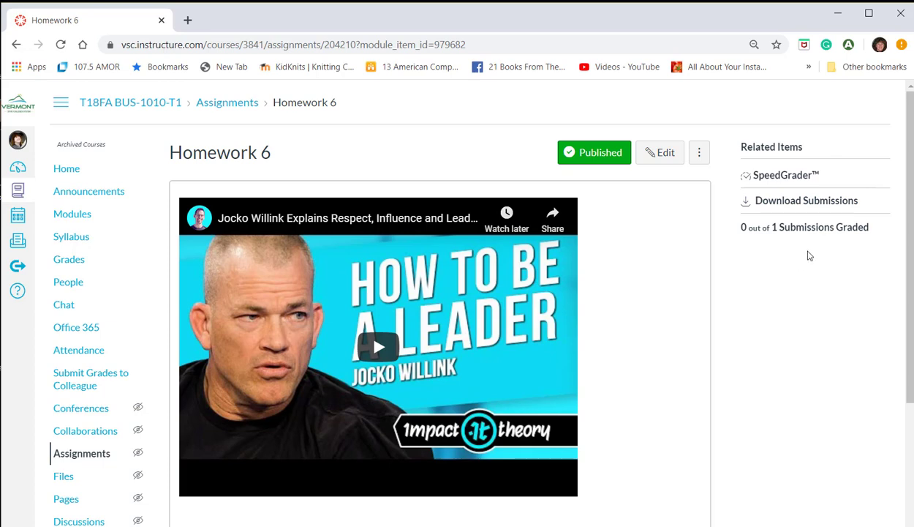
{"action": "left_click", "coordinate": [784, 179]}
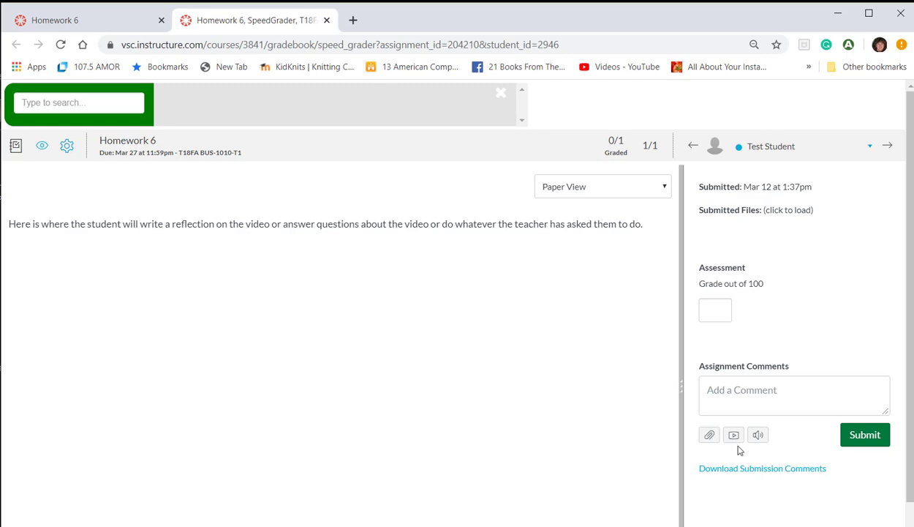
{"action": "left_click_drag", "start_coordinate": [502, 432], "coordinate": [571, 434]}
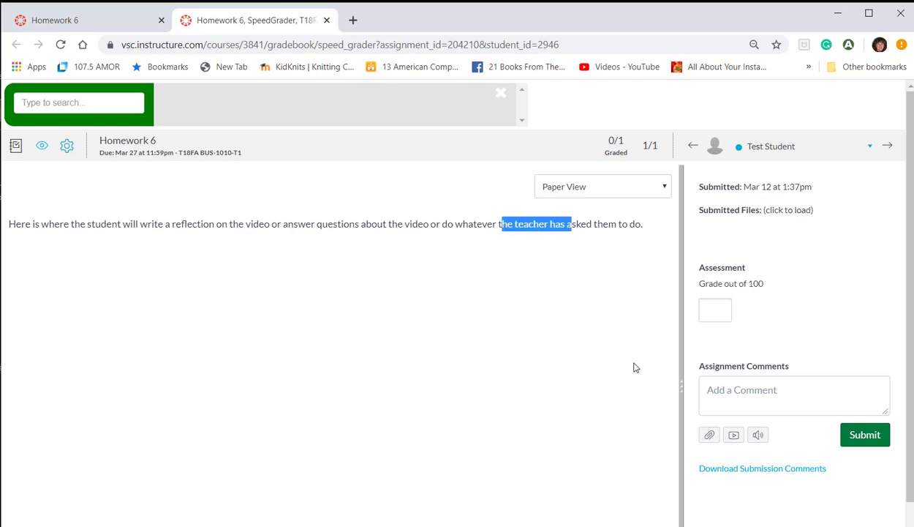
{"action": "left_click", "coordinate": [806, 325]}
{"action": "left_click", "coordinate": [575, 338]}
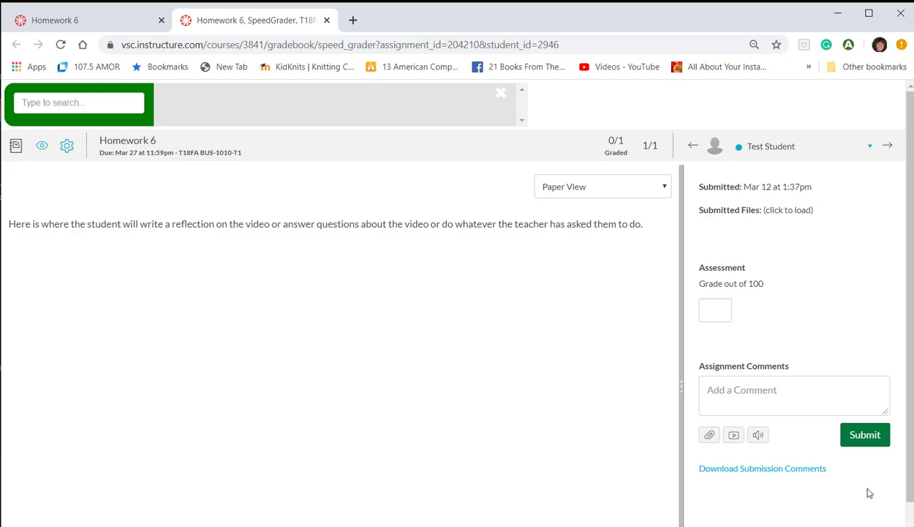
Check the submission status in Homework 6's student list, close SpeedGrader, and return to the course home page
{"action": "left_click", "coordinate": [820, 147]}
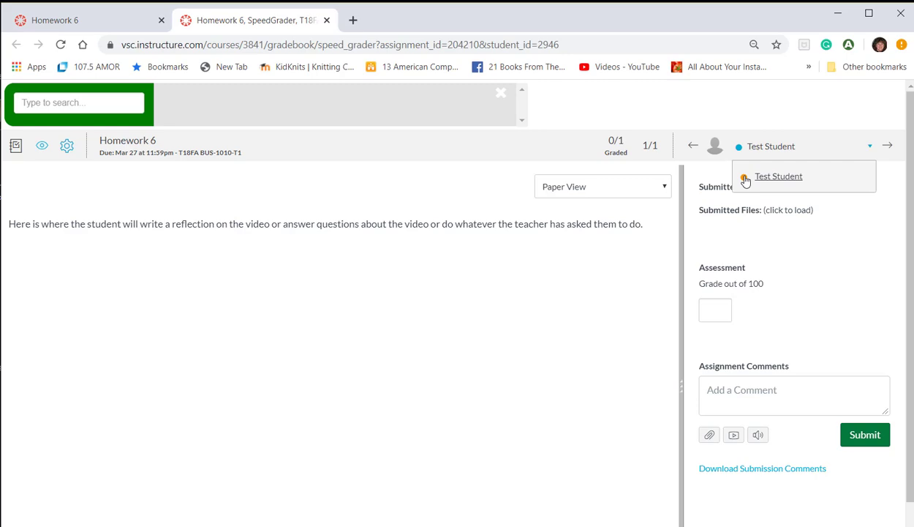
{"action": "left_click", "coordinate": [863, 234]}
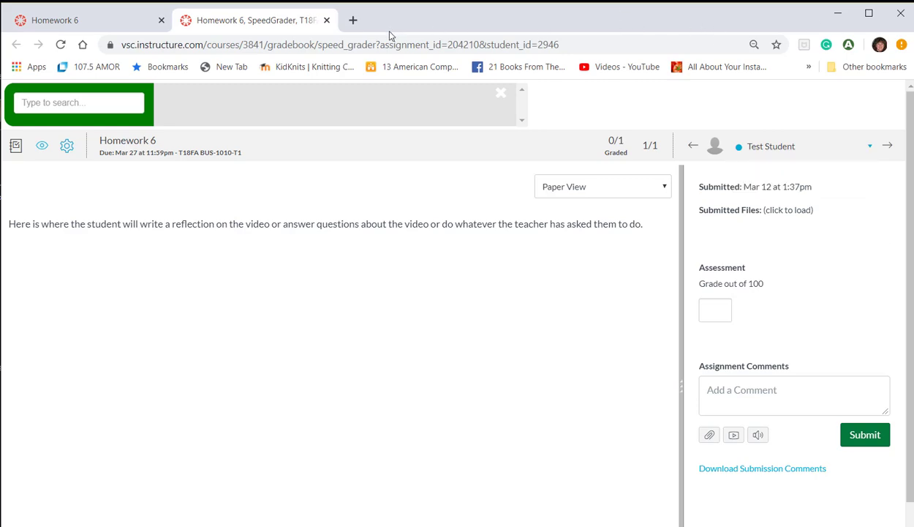
{"action": "left_click", "coordinate": [327, 21]}
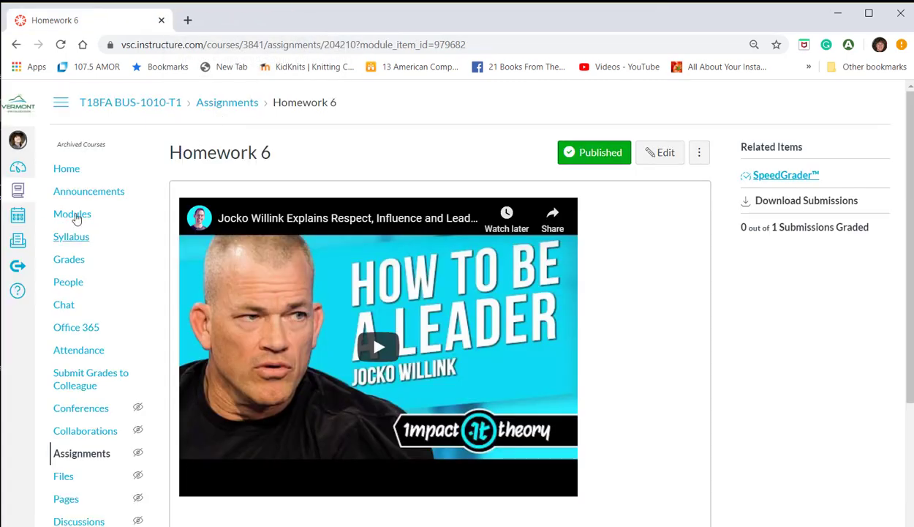
{"action": "left_click", "coordinate": [67, 169]}
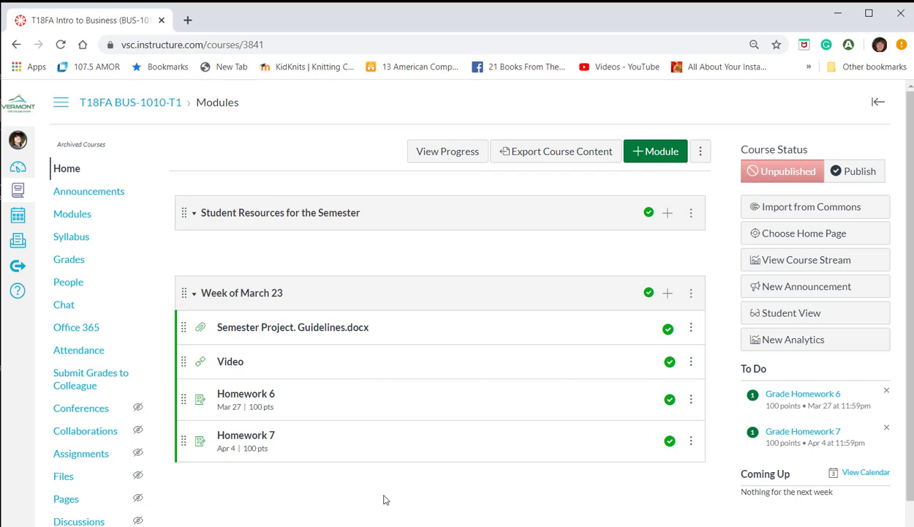
Open Homework 7 in SpeedGrader, read through the student's uploaded document, and close SpeedGrader
{"action": "left_click", "coordinate": [243, 437]}
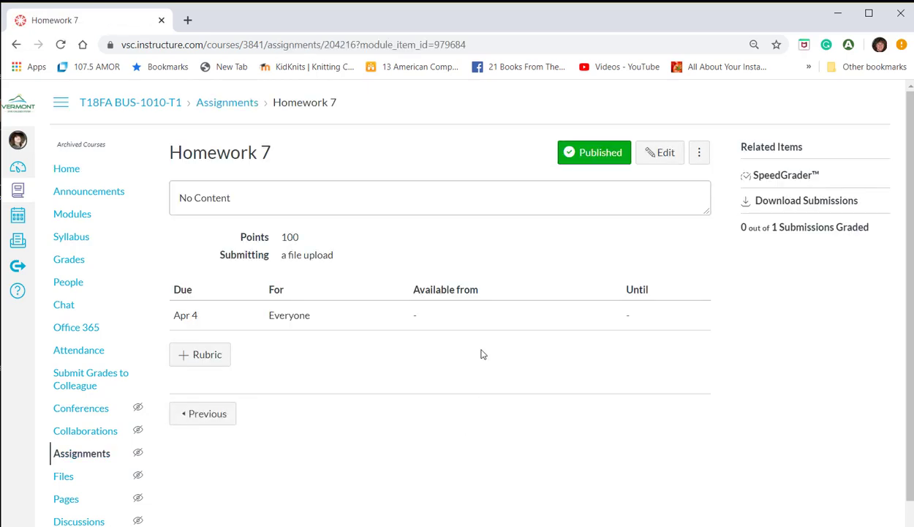
{"action": "left_click", "coordinate": [790, 178]}
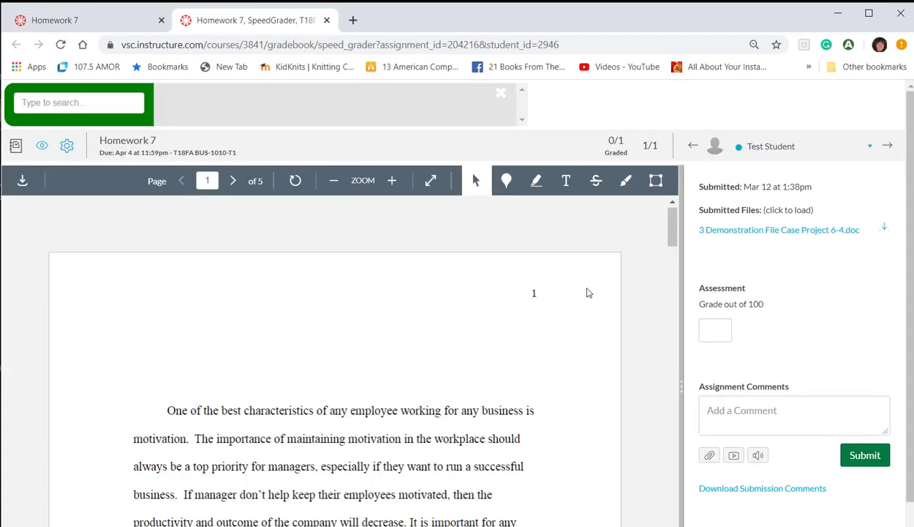
{"action": "scroll", "coordinate": [587, 294], "scroll_direction": "down", "scroll_amount": 3}
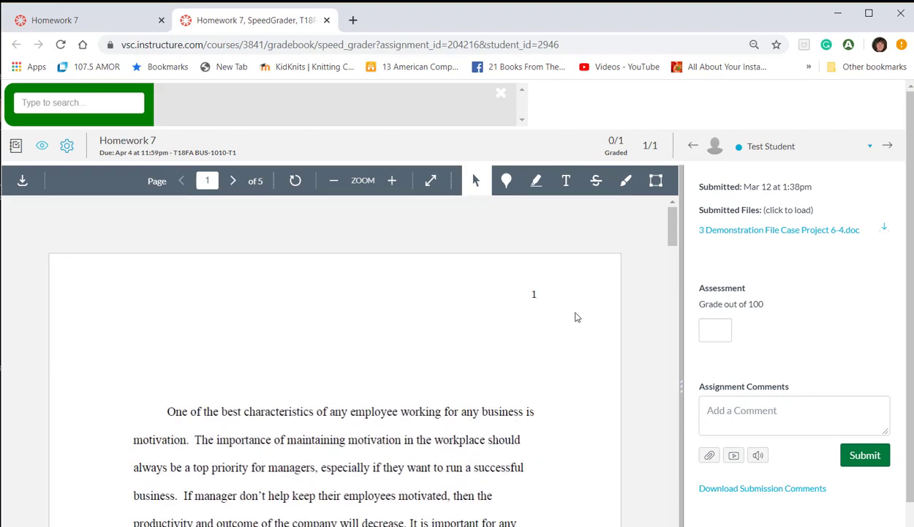
{"action": "scroll", "coordinate": [578, 318], "scroll_direction": "down", "scroll_amount": 6}
{"action": "scroll", "coordinate": [586, 403], "scroll_direction": "down", "scroll_amount": 2}
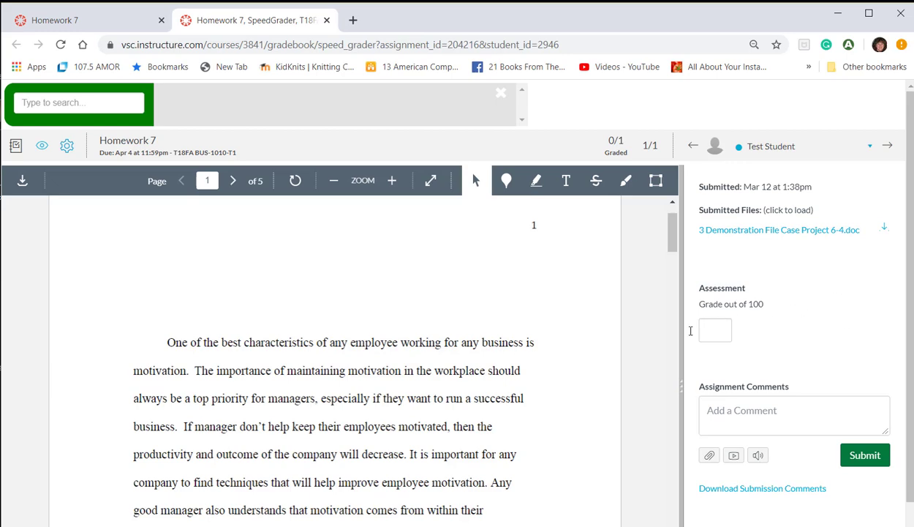
{"action": "scroll", "coordinate": [600, 348], "scroll_direction": "down", "scroll_amount": 3}
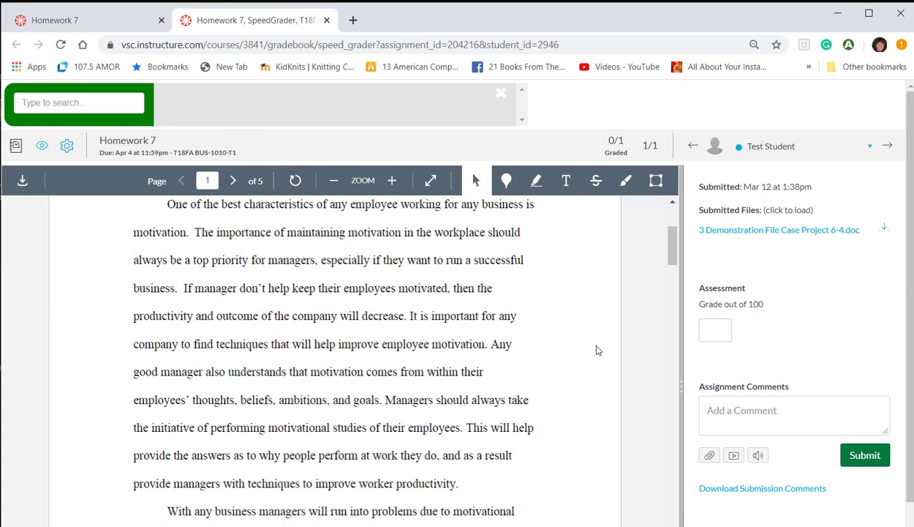
{"action": "scroll", "coordinate": [596, 350], "scroll_direction": "up", "scroll_amount": 5}
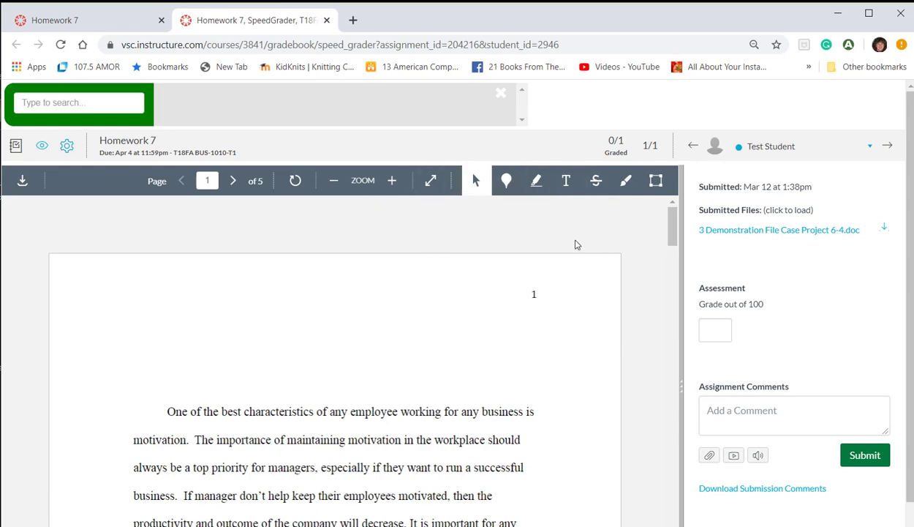
{"action": "scroll", "coordinate": [575, 321], "scroll_direction": "down", "scroll_amount": 1}
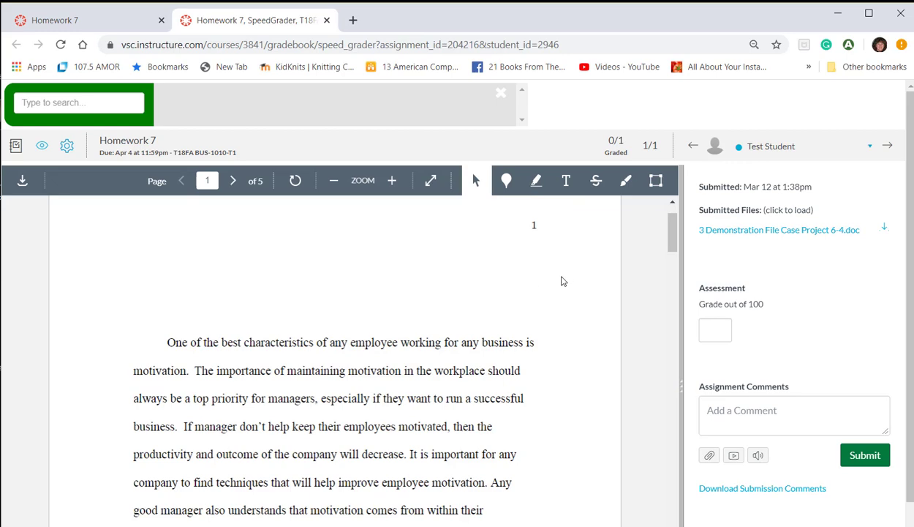
{"action": "scroll", "coordinate": [562, 281], "scroll_direction": "down", "scroll_amount": 1}
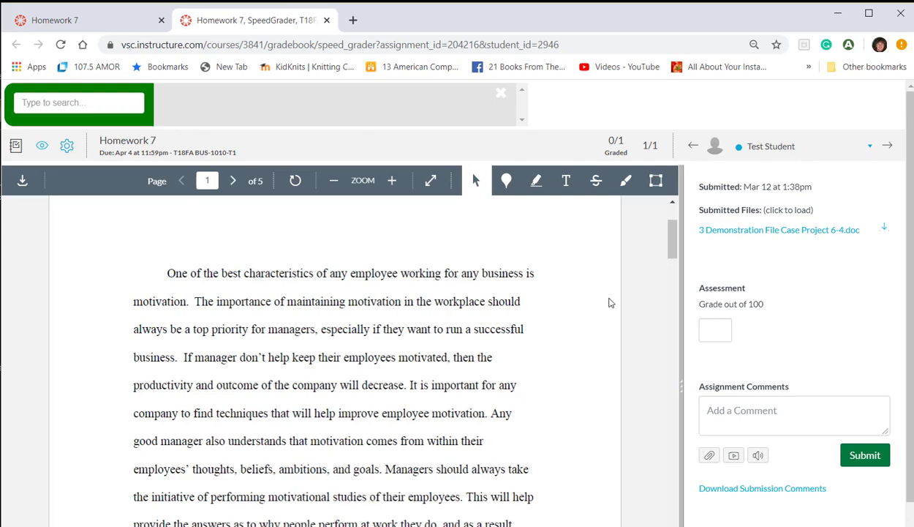
{"action": "scroll", "coordinate": [614, 349], "scroll_direction": "down", "scroll_amount": 3}
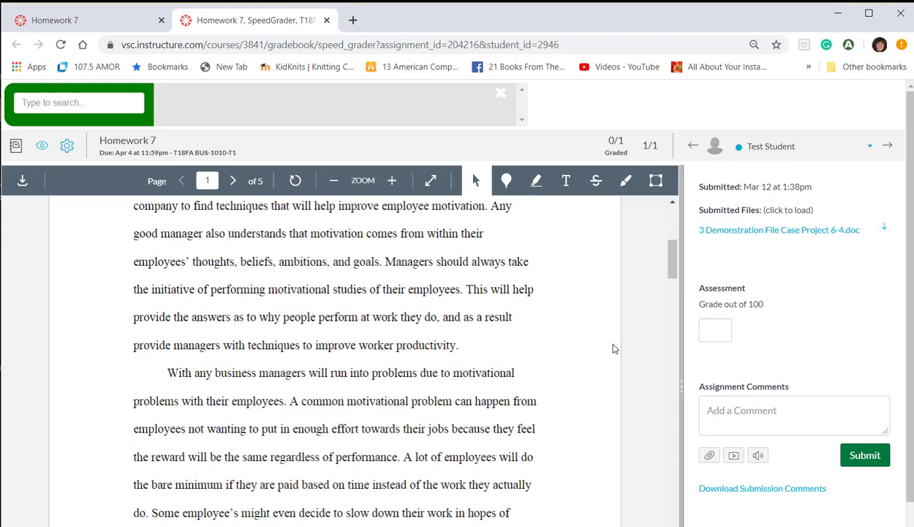
{"action": "scroll", "coordinate": [614, 349], "scroll_direction": "up", "scroll_amount": 5}
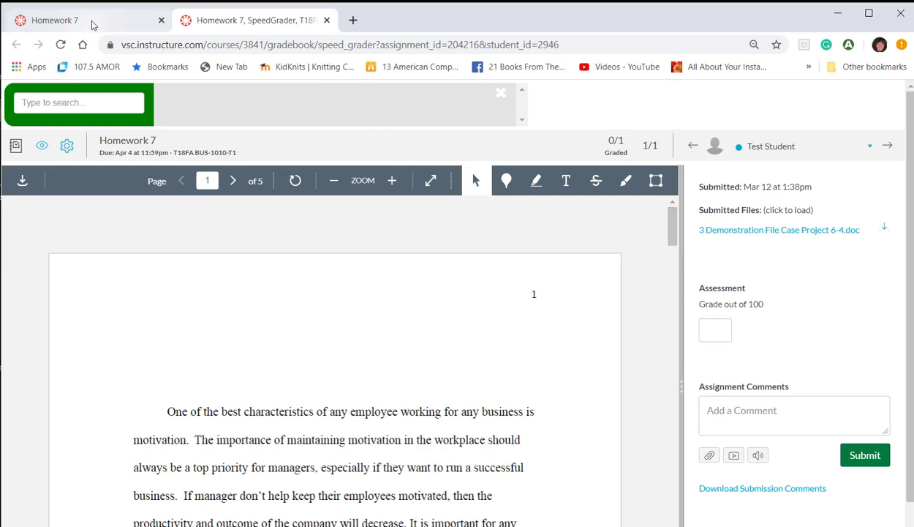
{"action": "left_click", "coordinate": [327, 20]}
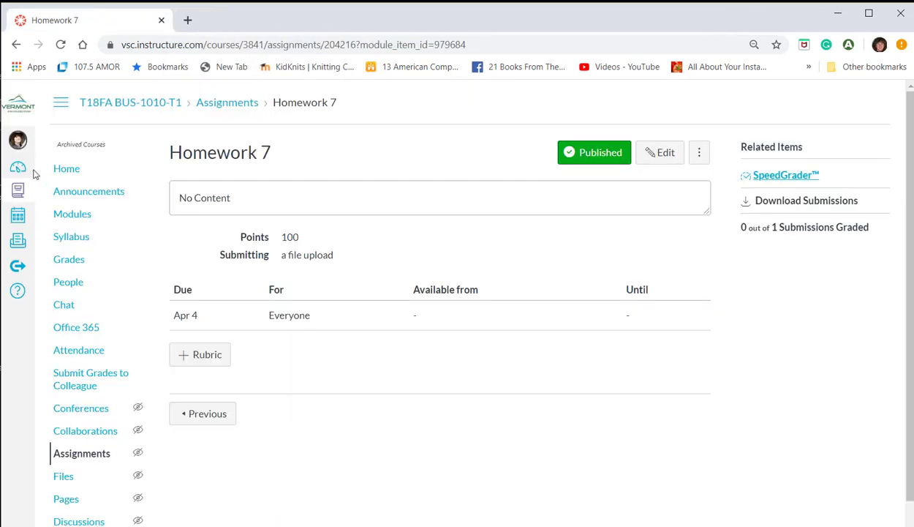
Open Submit Case Project 2 -- Assignment 6 from the Week 6 module of the Writing for Success course
{"action": "left_click", "coordinate": [18, 168]}
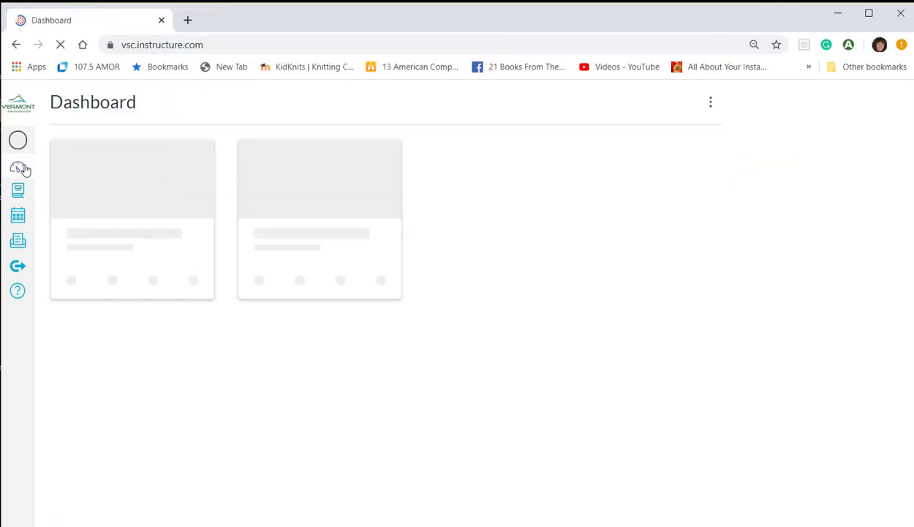
{"action": "left_click", "coordinate": [156, 249]}
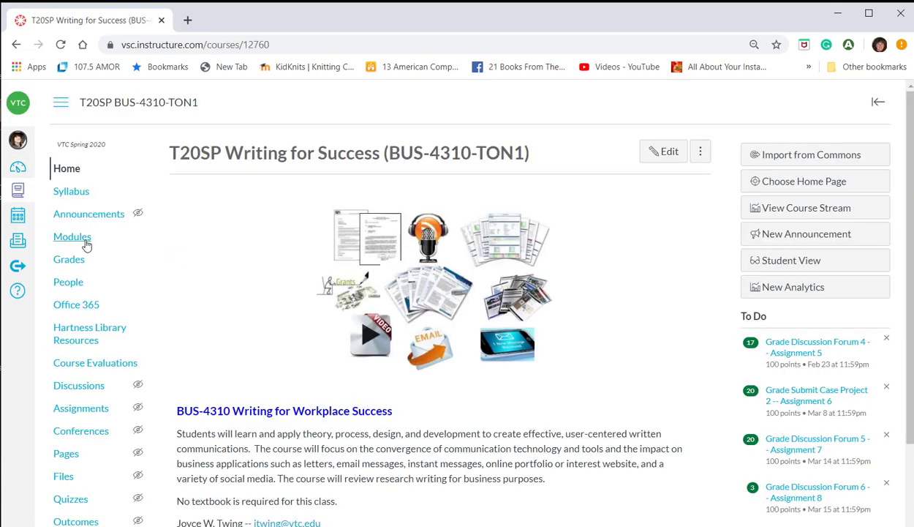
{"action": "left_click", "coordinate": [85, 243]}
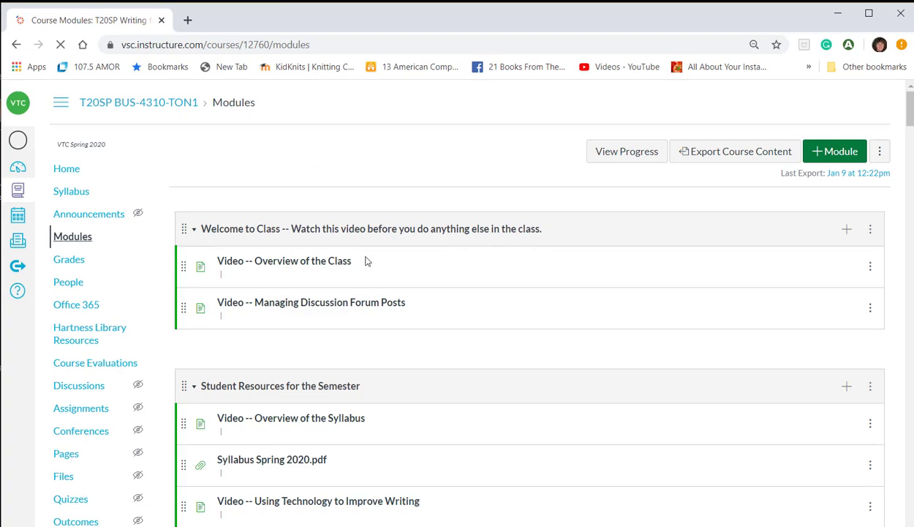
{"action": "scroll", "coordinate": [395, 263], "scroll_direction": "down", "scroll_amount": 10}
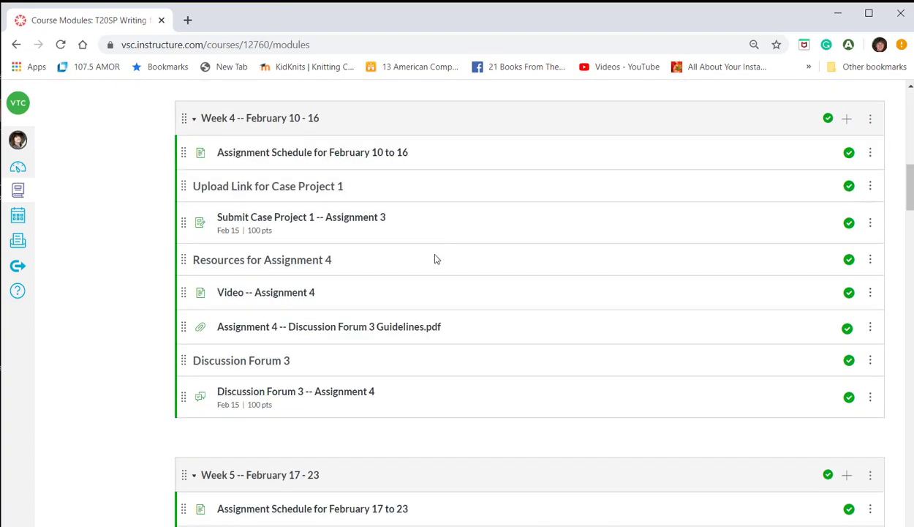
{"action": "scroll", "coordinate": [469, 258], "scroll_direction": "down", "scroll_amount": 5}
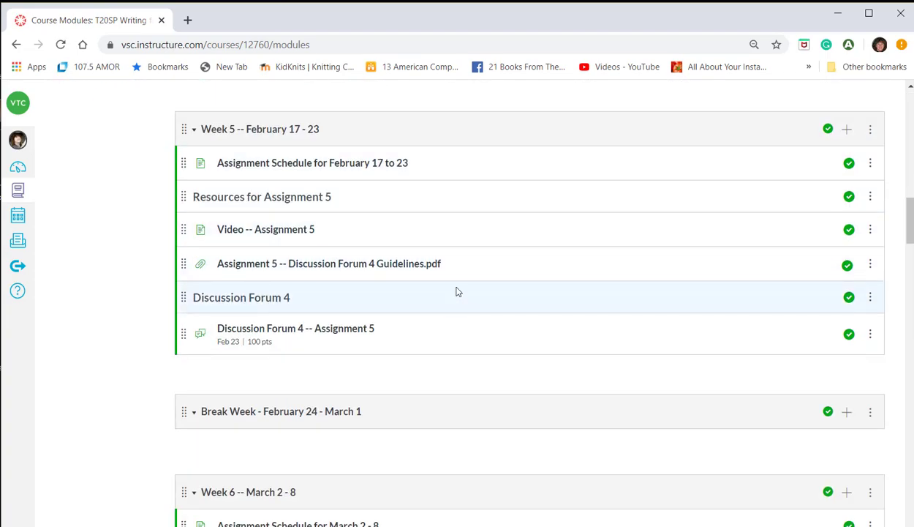
{"action": "scroll", "coordinate": [461, 300], "scroll_direction": "down", "scroll_amount": 5}
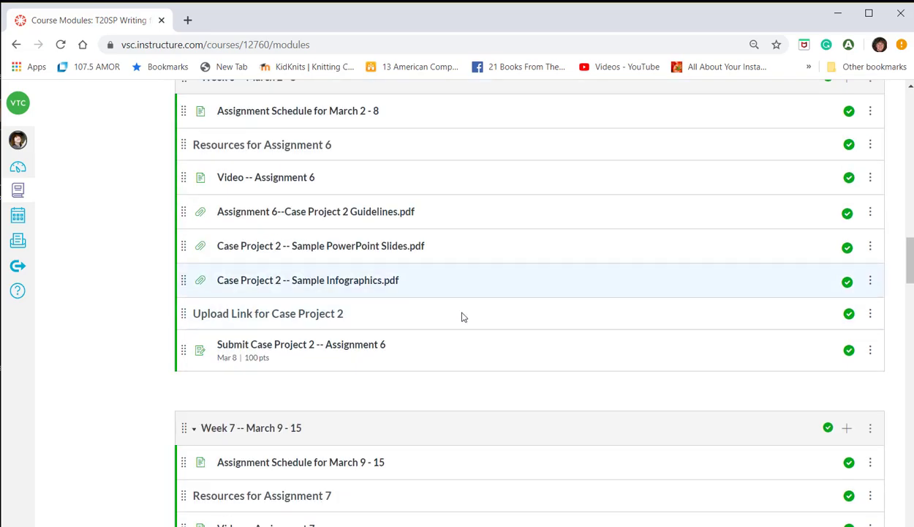
{"action": "left_click", "coordinate": [306, 351]}
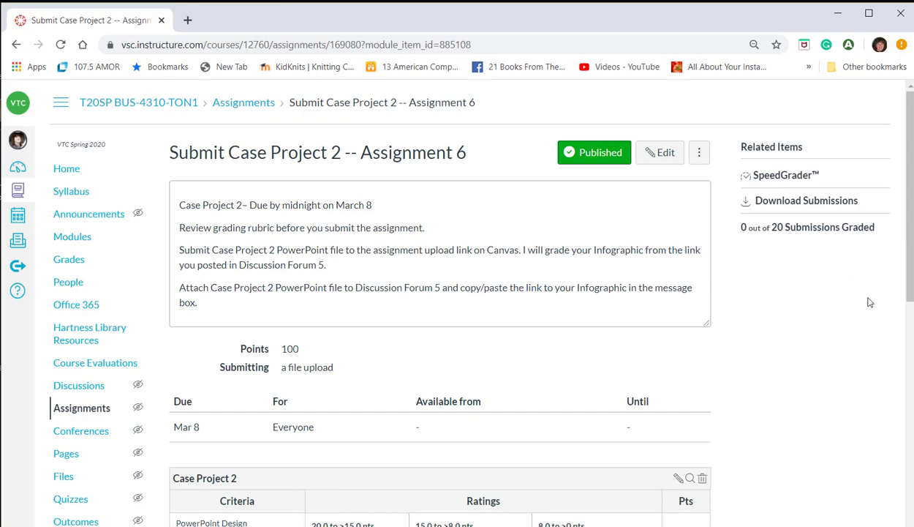
Review the Case Project 2 assignment details and open its submissions in SpeedGrader
{"action": "scroll", "coordinate": [852, 318], "scroll_direction": "down", "scroll_amount": 5}
{"action": "scroll", "coordinate": [858, 320], "scroll_direction": "up", "scroll_amount": 5}
{"action": "left_click", "coordinate": [780, 182]}
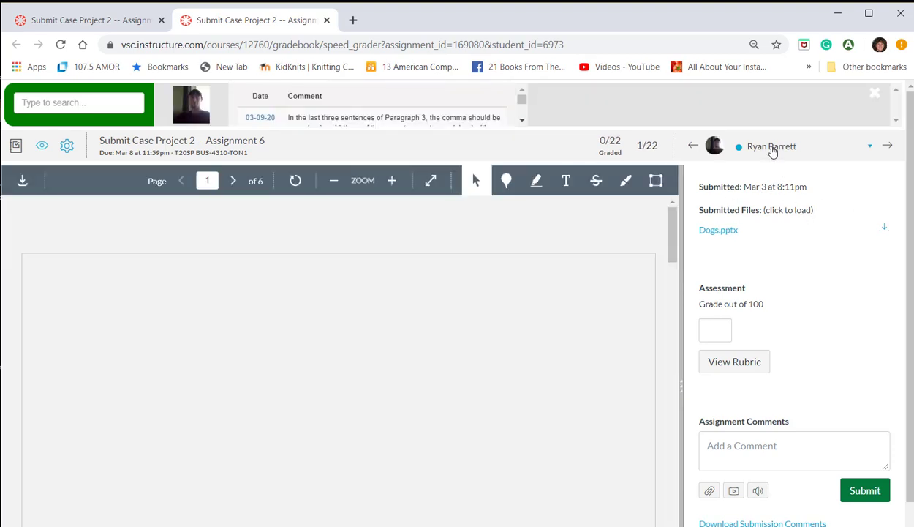
Browse the full student list for Case Project 2, close SpeedGrader, and return to the Dashboard
{"action": "left_click", "coordinate": [772, 149]}
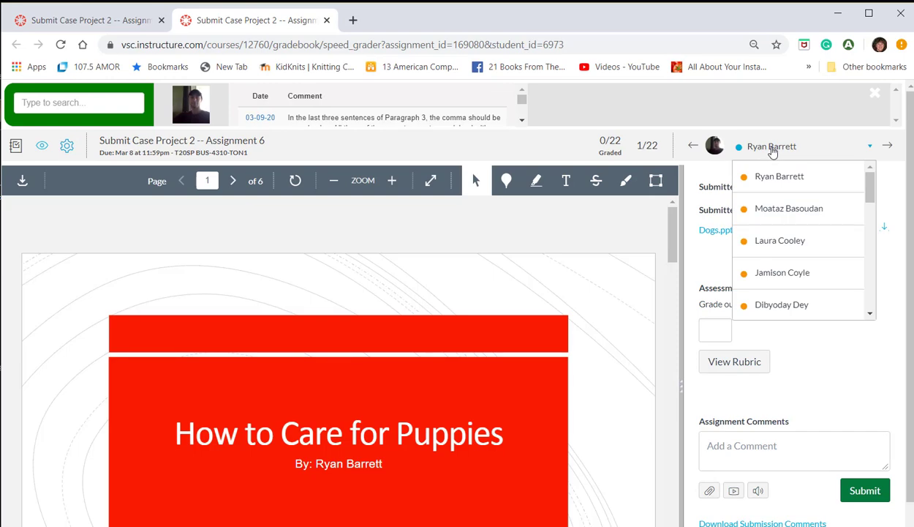
{"action": "left_click_drag", "start_coordinate": [872, 190], "coordinate": [879, 251]}
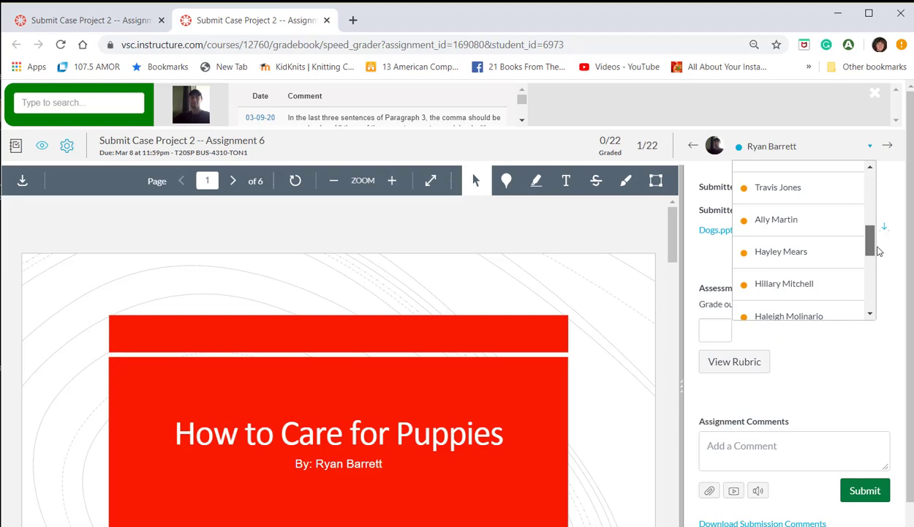
{"action": "mouse_move", "coordinate": [879, 251]}
{"action": "left_mouse_down"}
{"action": "mouse_move", "coordinate": [878, 264]}
{"action": "mouse_move", "coordinate": [868, 241]}
{"action": "left_mouse_up"}
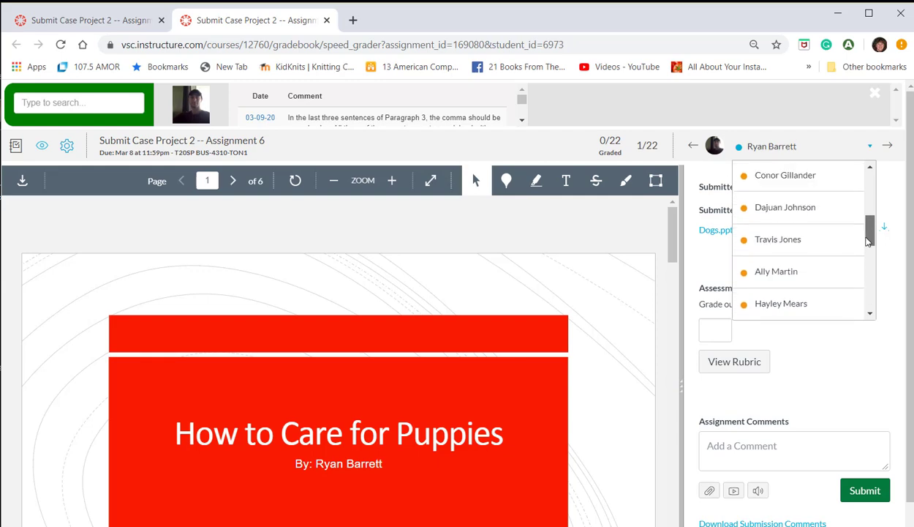
{"action": "left_click_drag", "start_coordinate": [868, 242], "coordinate": [870, 223]}
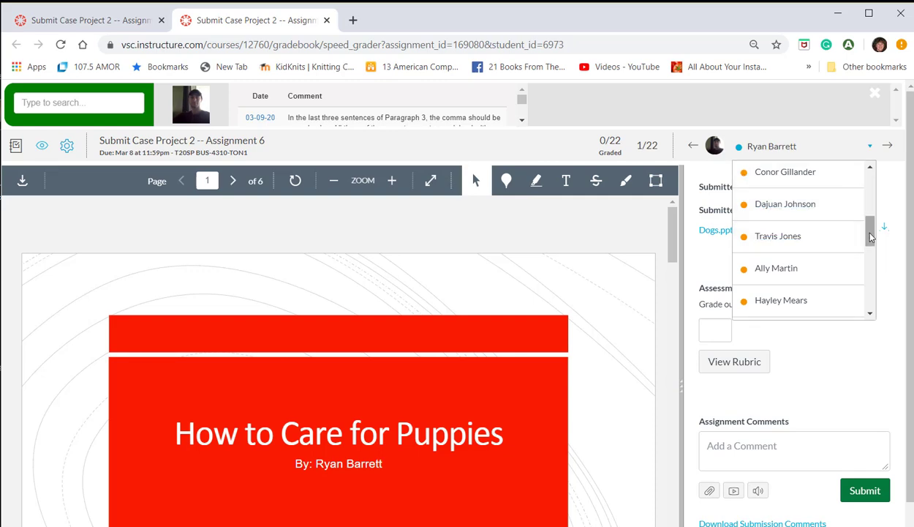
{"action": "left_click", "coordinate": [898, 258]}
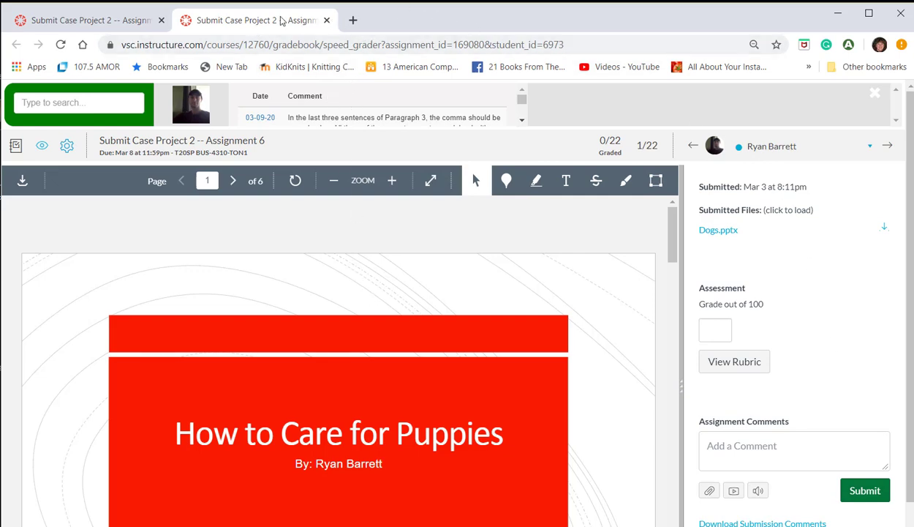
{"action": "left_click", "coordinate": [327, 20]}
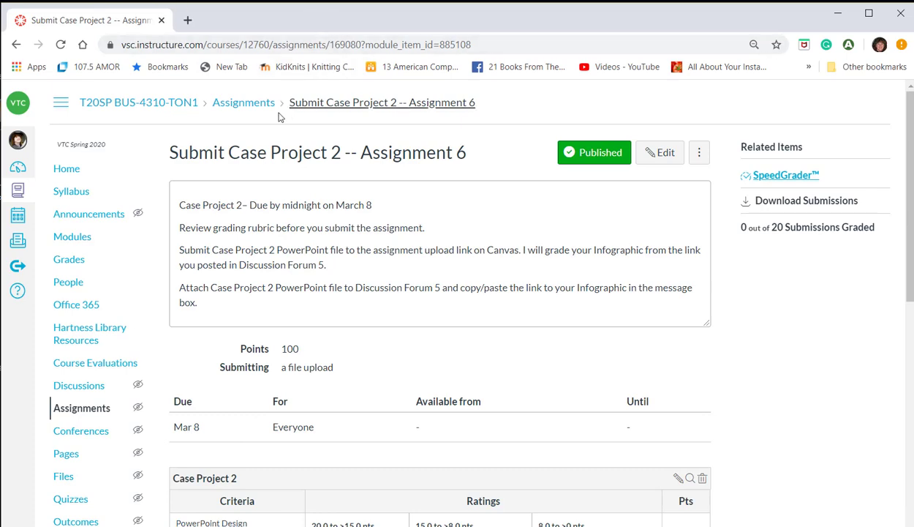
{"action": "left_click", "coordinate": [22, 169]}
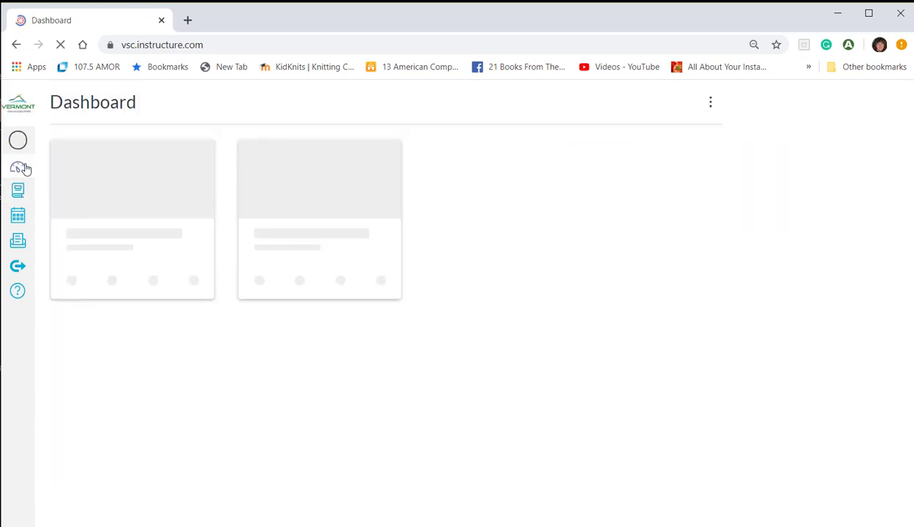